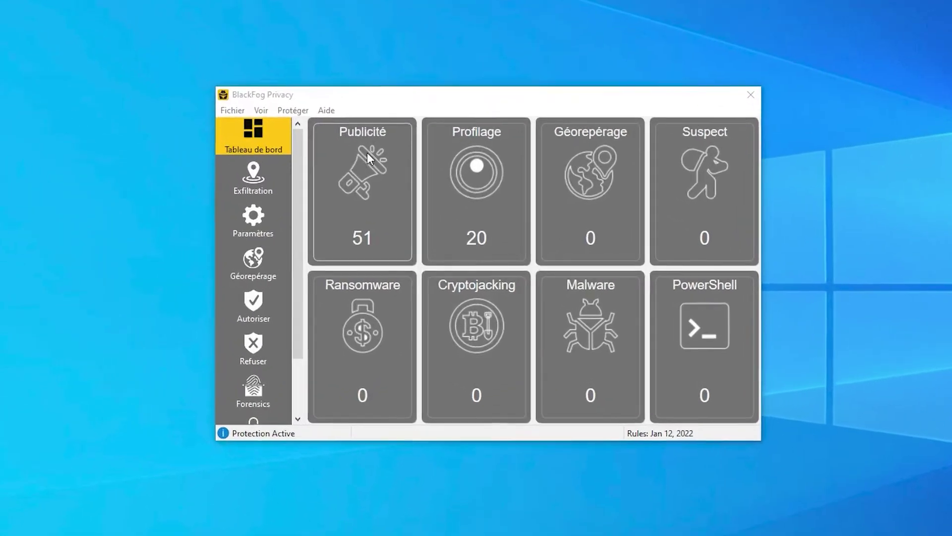
- Review the blocked connection lists for the Publicité and Profilage categories on the dashboard
{"action": "left_click", "coordinate": [367, 154]}
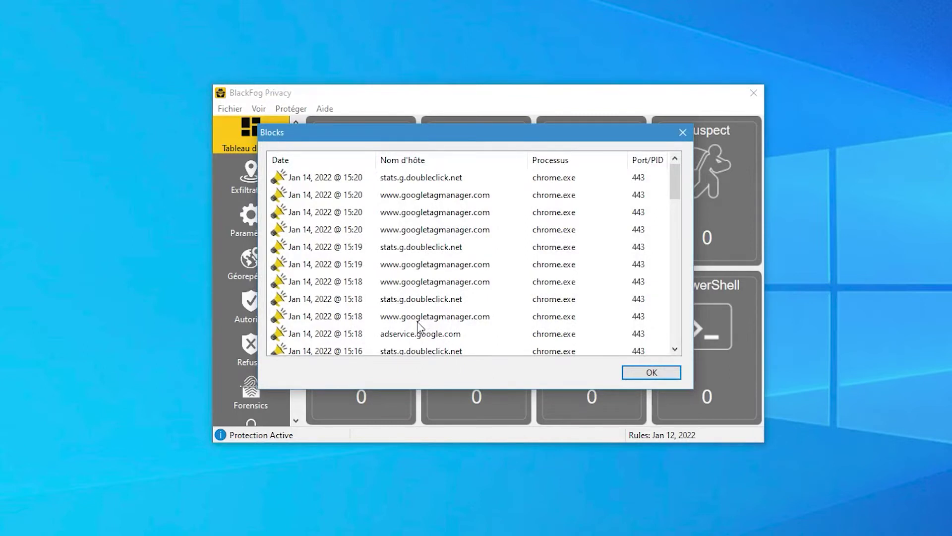
{"action": "left_click", "coordinate": [683, 132]}
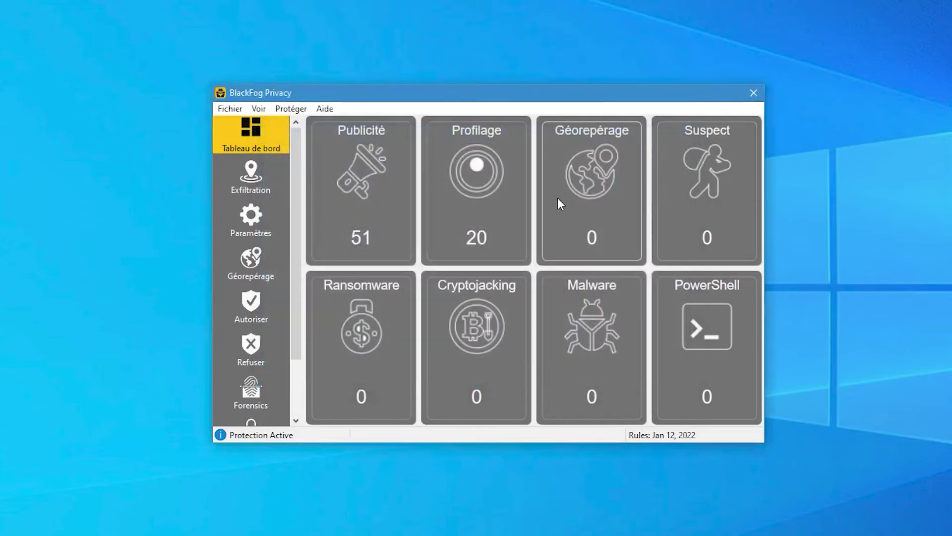
{"action": "left_click", "coordinate": [473, 178]}
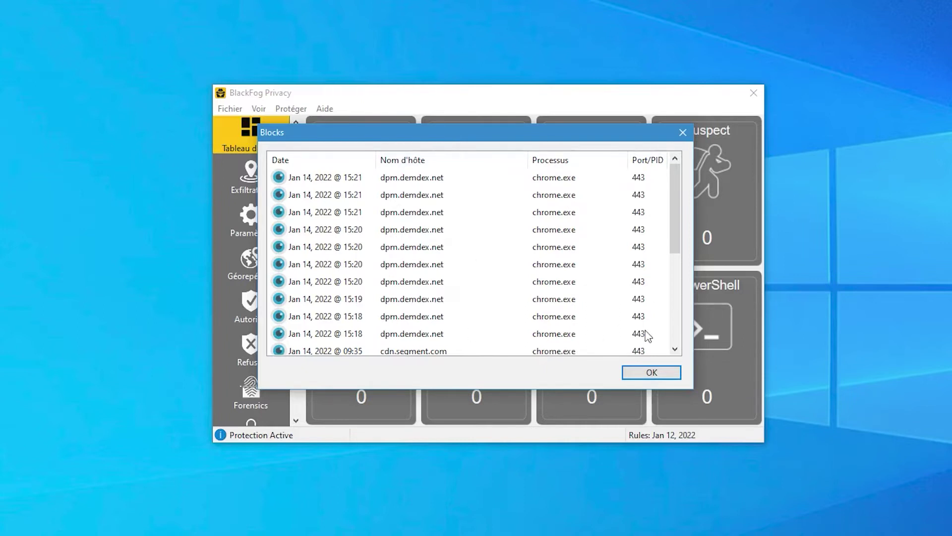
{"action": "left_click", "coordinate": [689, 133]}
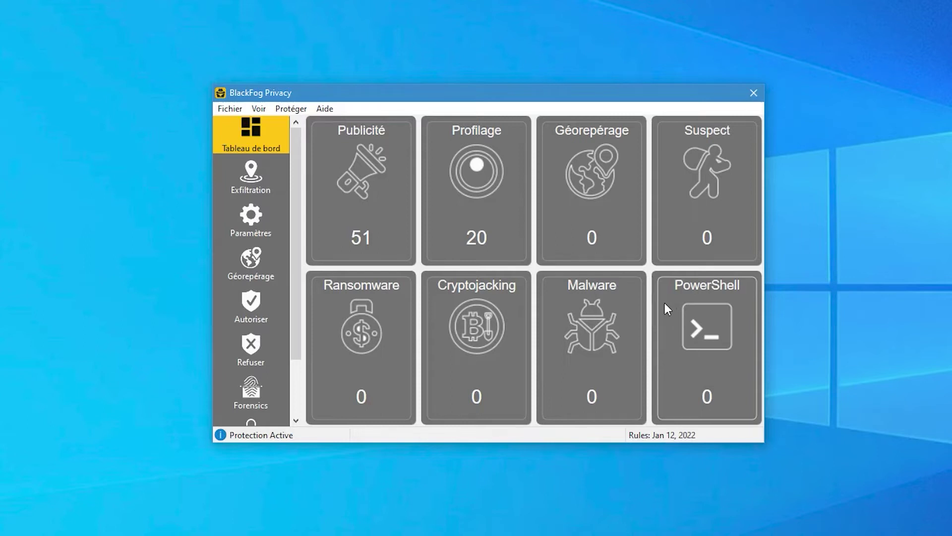
- Examine the outgoing traffic by host and by process in the Exfiltration view
{"action": "left_click", "coordinate": [249, 180]}
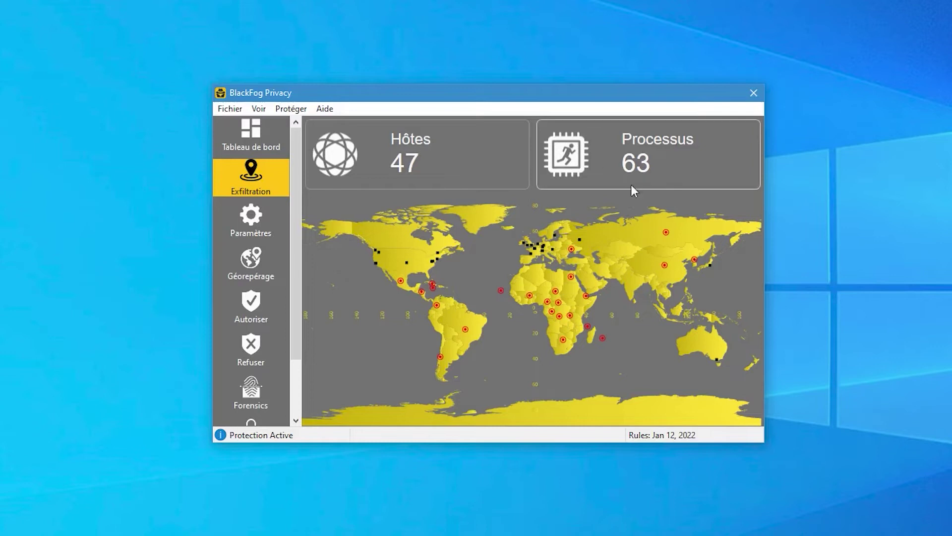
{"action": "left_click", "coordinate": [398, 135]}
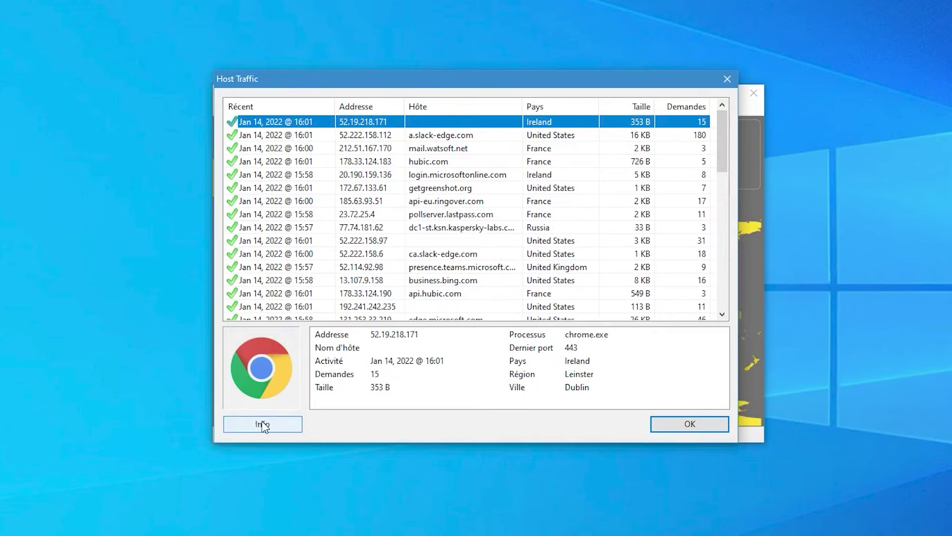
{"action": "left_click", "coordinate": [727, 78]}
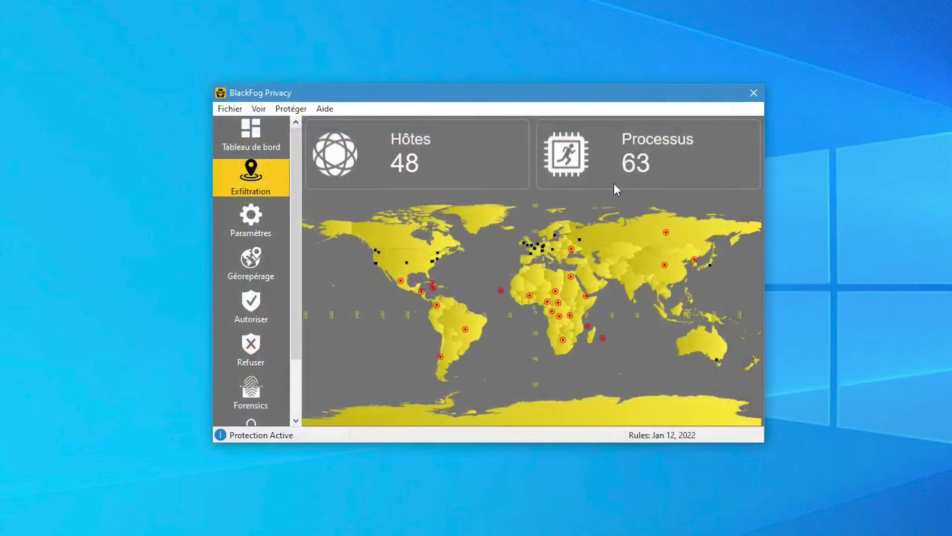
{"action": "left_click", "coordinate": [647, 152]}
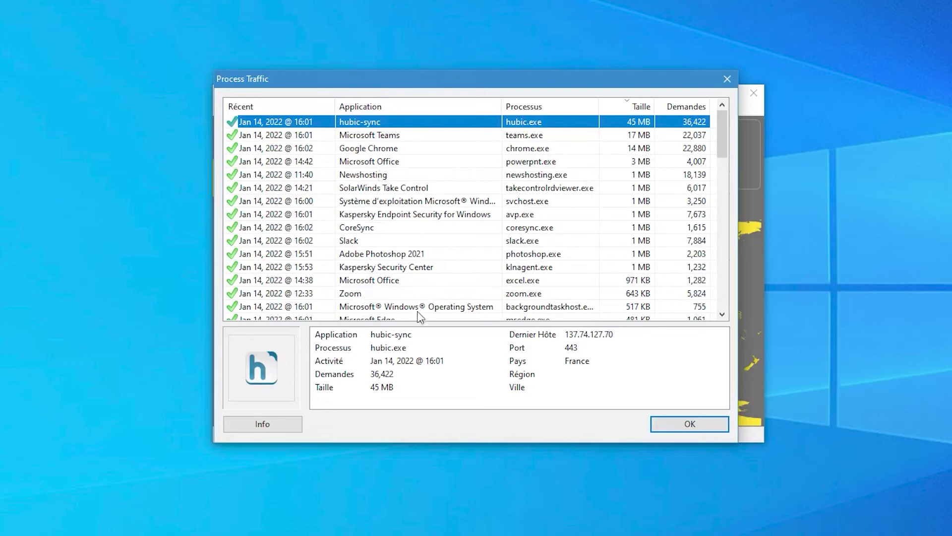
{"action": "left_click", "coordinate": [727, 79]}
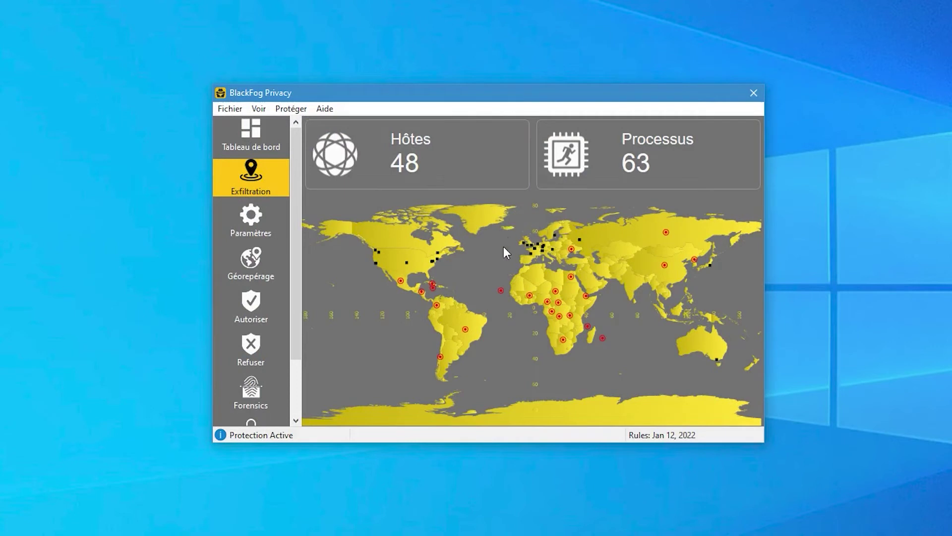
- Review the blocking options in Paramètres and the blocked countries in Géorepérage
{"action": "left_click", "coordinate": [248, 222]}
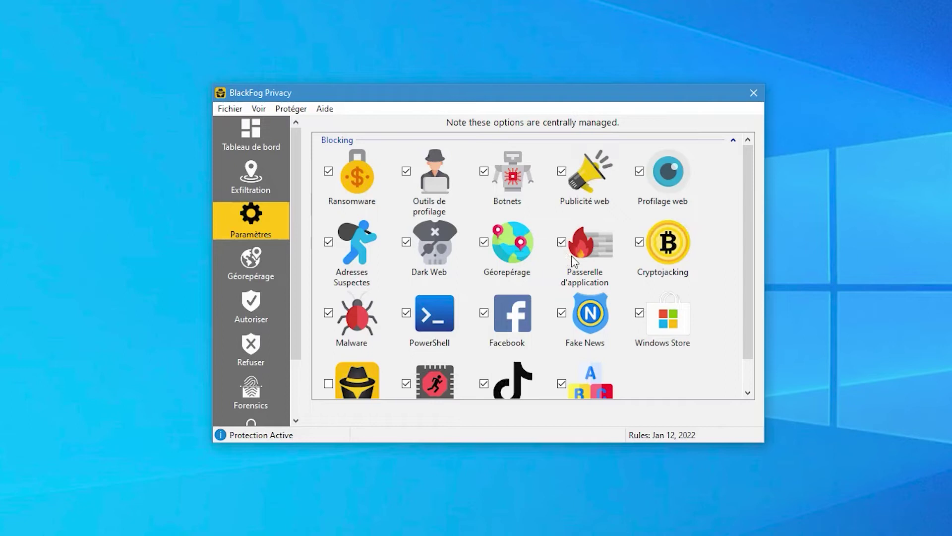
{"action": "left_click", "coordinate": [251, 263]}
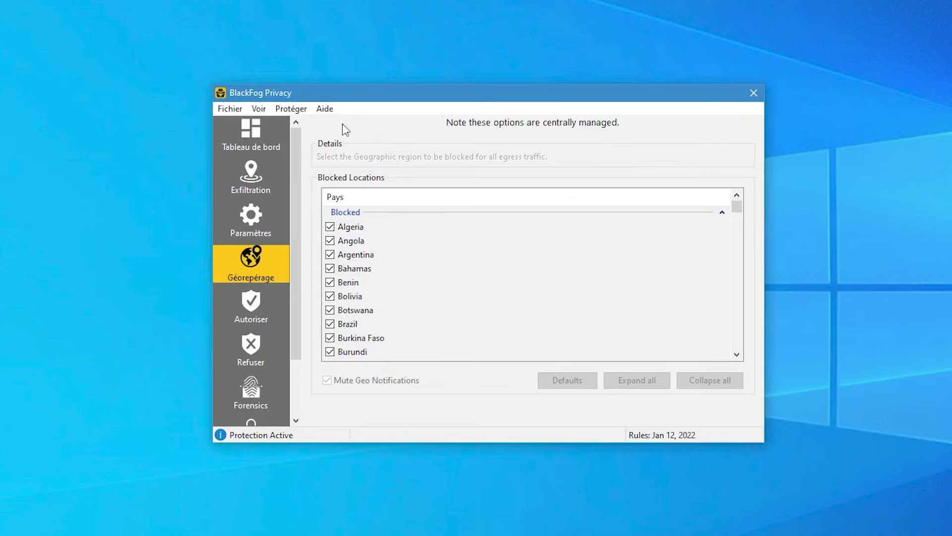
- Compare the always-allowed sites in Autoriser with the always-blocked sites in Refuser
{"action": "left_click", "coordinate": [249, 308]}
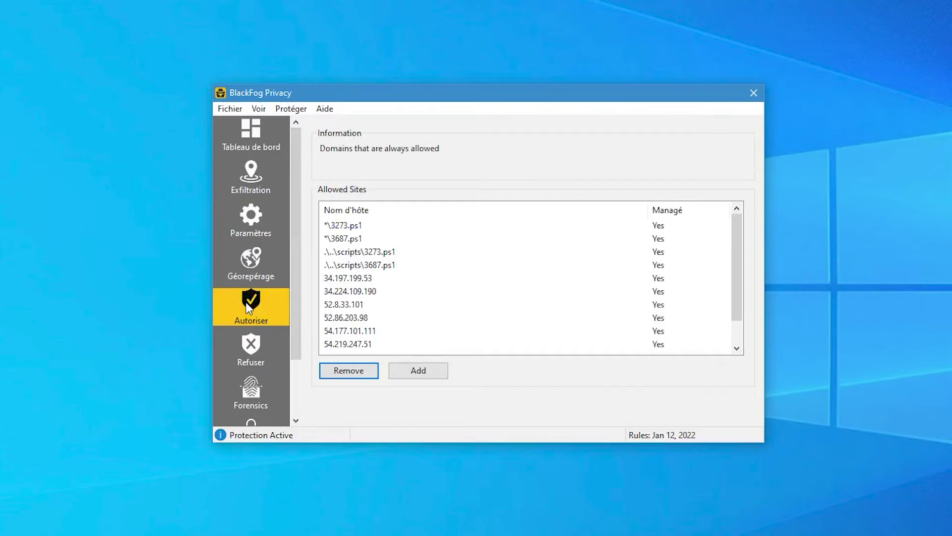
{"action": "left_click", "coordinate": [253, 347]}
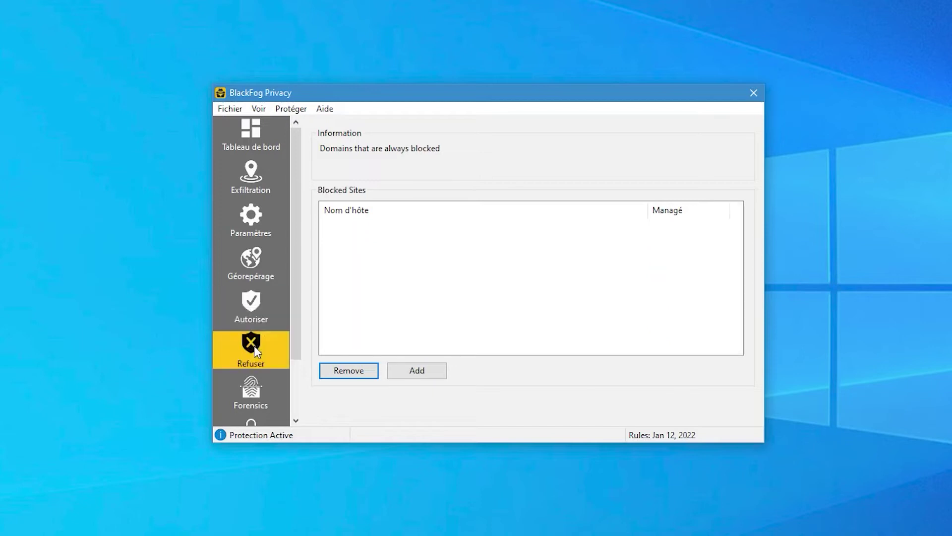
{"action": "left_click", "coordinate": [250, 316]}
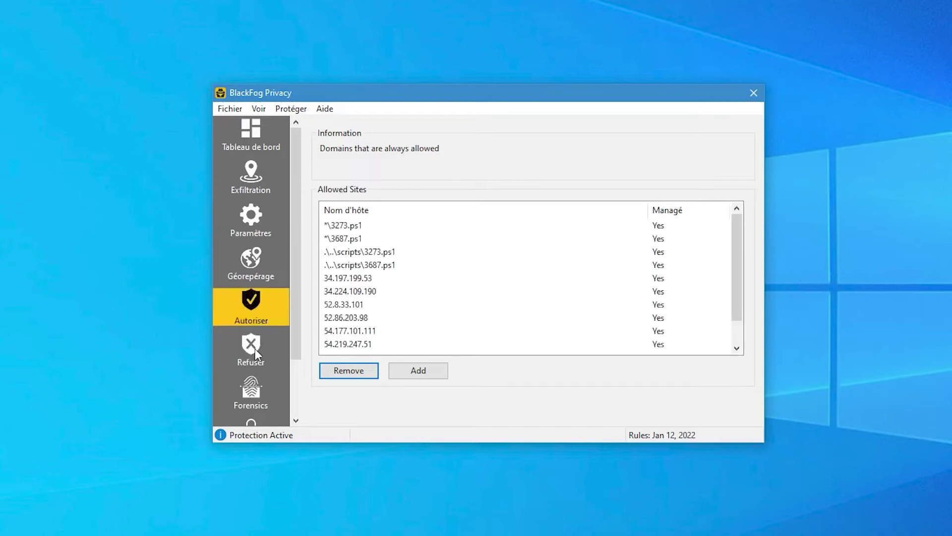
{"action": "left_click", "coordinate": [255, 349]}
{"action": "left_click", "coordinate": [257, 310]}
- Review the Forensics cleaning options, the Confidentialité privacy options and the recent blocks in Événements
{"action": "left_click", "coordinate": [254, 393]}
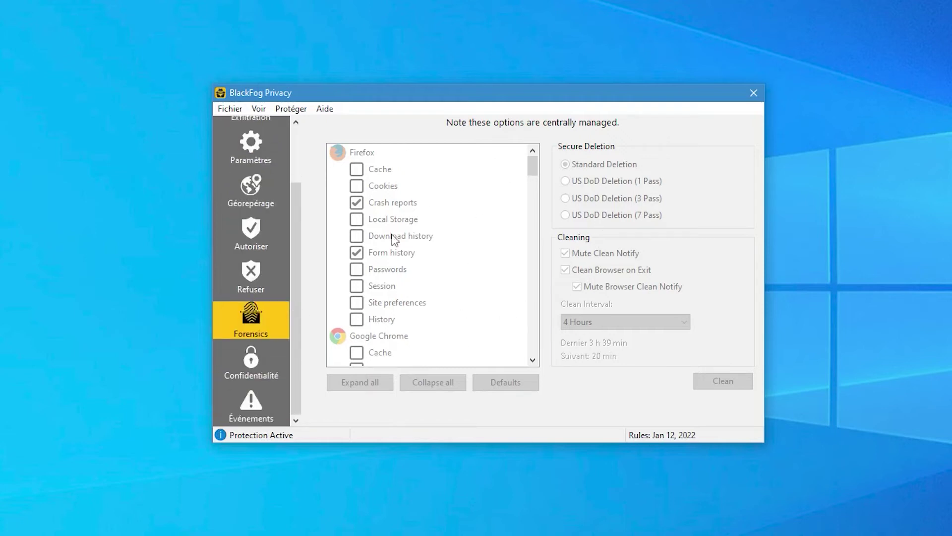
{"action": "left_click", "coordinate": [254, 365]}
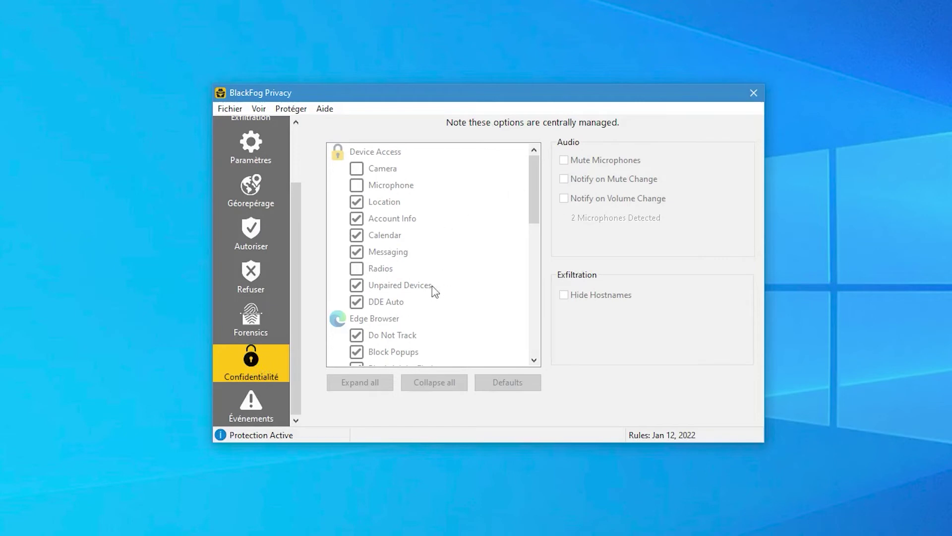
{"action": "left_click", "coordinate": [252, 403]}
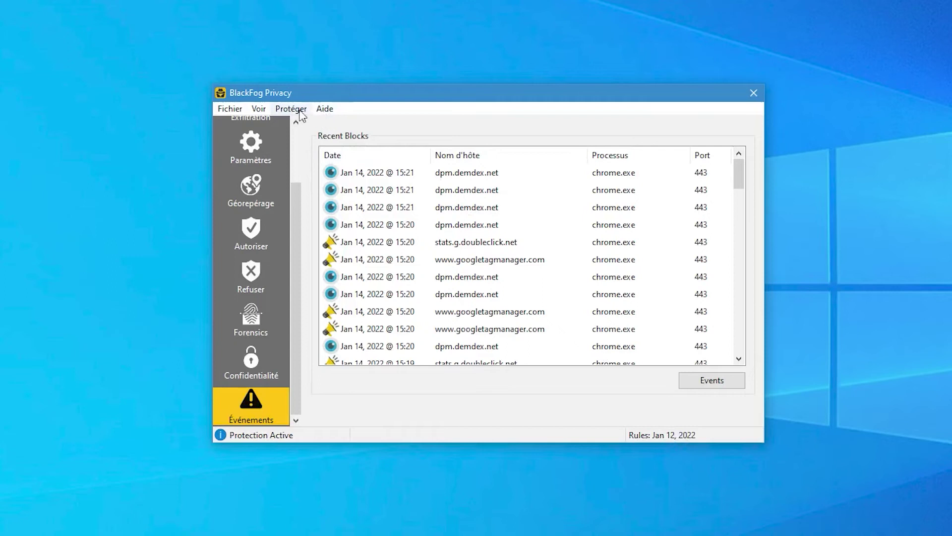
- Look over the help commands and the durations available for Install Mode
{"action": "left_click", "coordinate": [327, 114]}
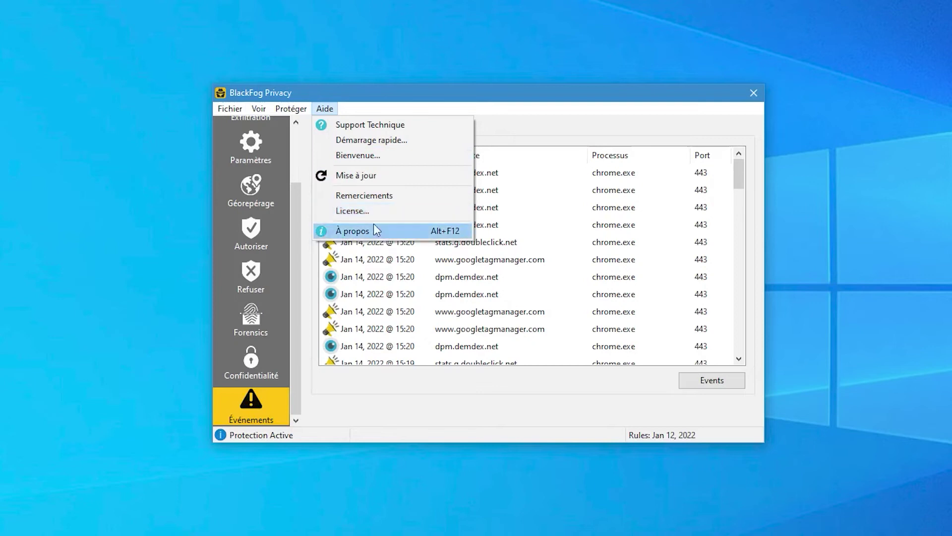
{"action": "mouse_move", "coordinate": [287, 111]}
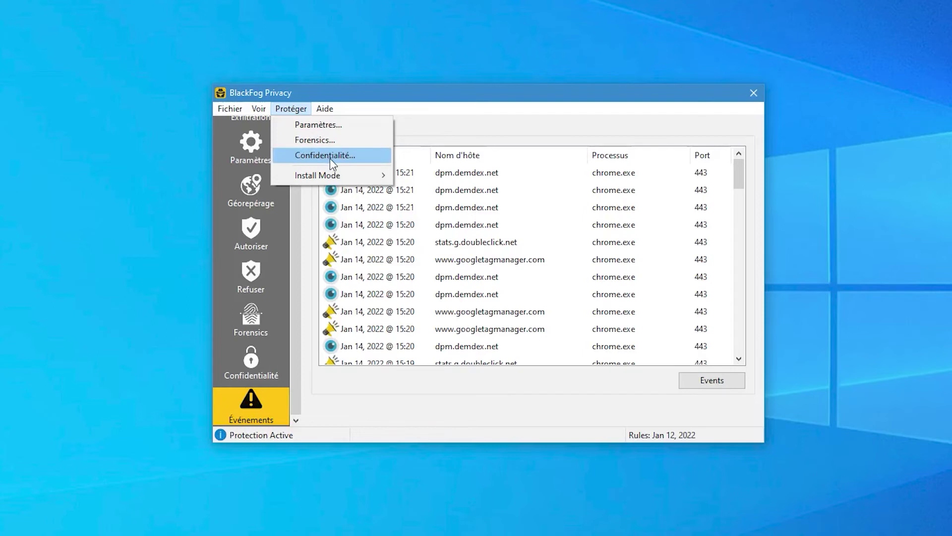
{"action": "mouse_move", "coordinate": [321, 175]}
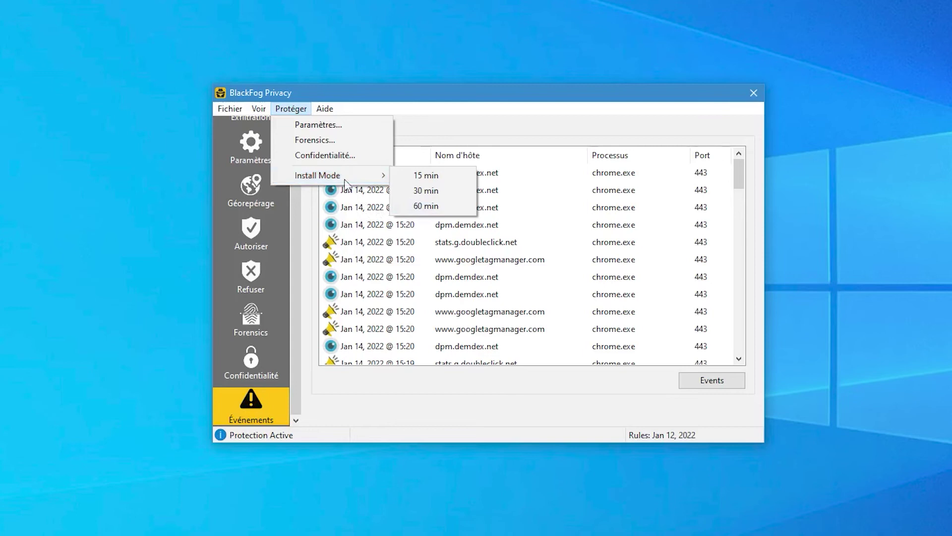
- Open the Journal log, look through its entries and close the Log Viewer
{"action": "mouse_move", "coordinate": [259, 110]}
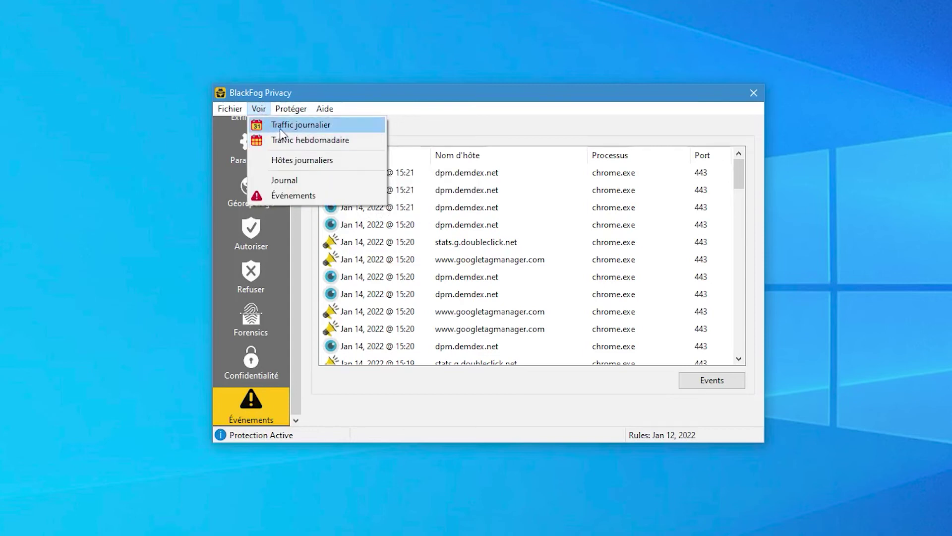
{"action": "left_click", "coordinate": [312, 182]}
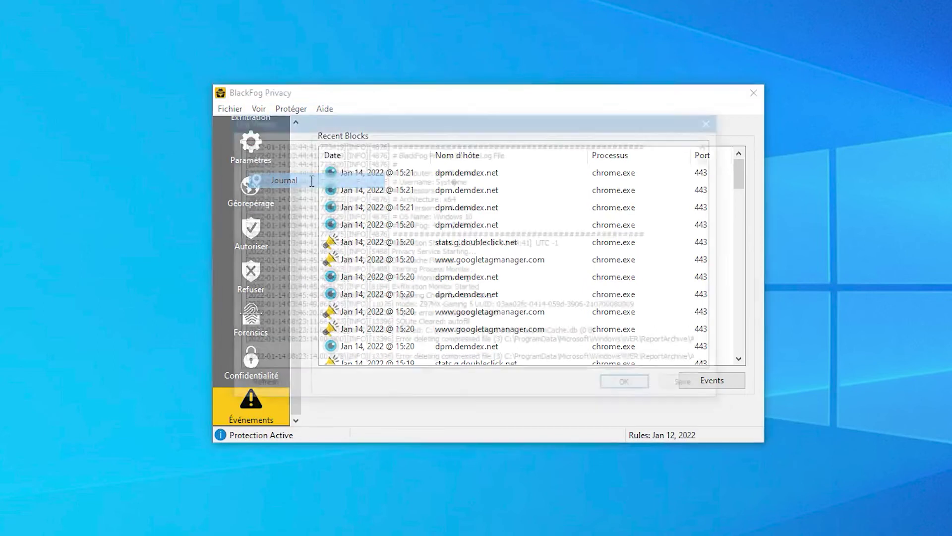
{"action": "left_click_drag", "start_coordinate": [711, 156], "coordinate": [711, 233]}
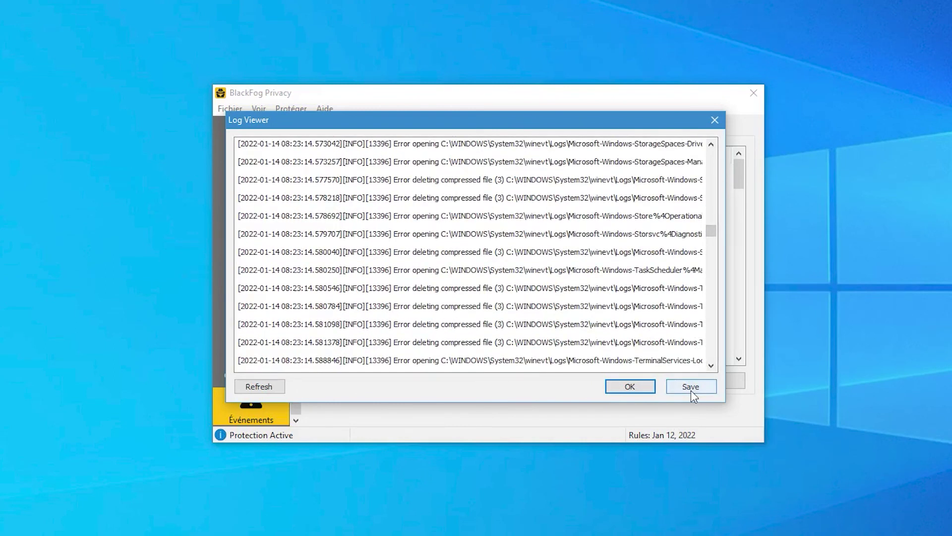
{"action": "left_click", "coordinate": [715, 120]}
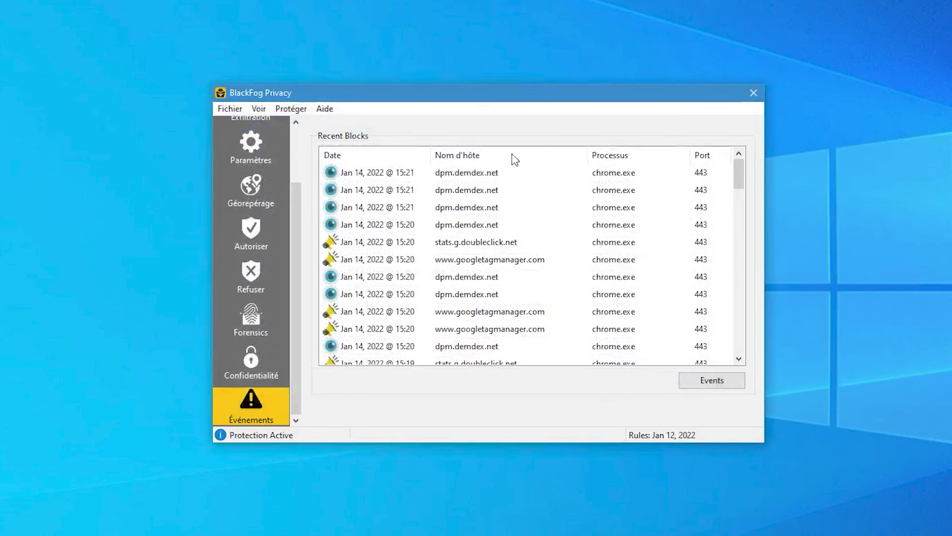
- Look over the view commands, the privacy cleaning command and the network export options
{"action": "left_click", "coordinate": [258, 109]}
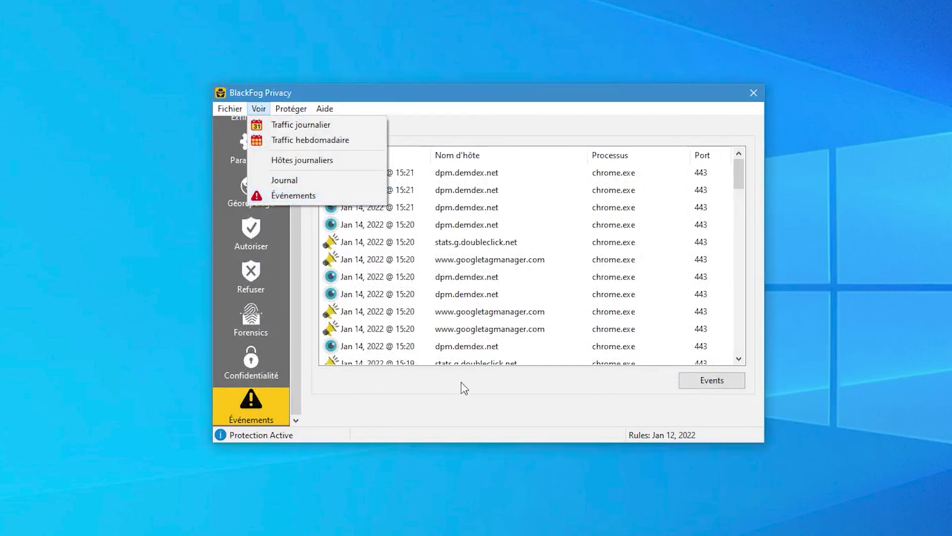
{"action": "mouse_move", "coordinate": [231, 109]}
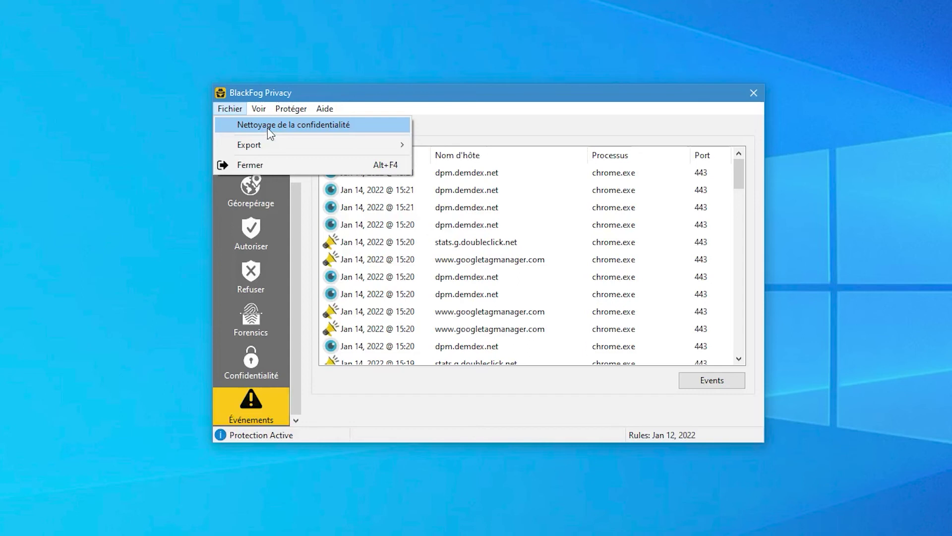
{"action": "mouse_move", "coordinate": [290, 145]}
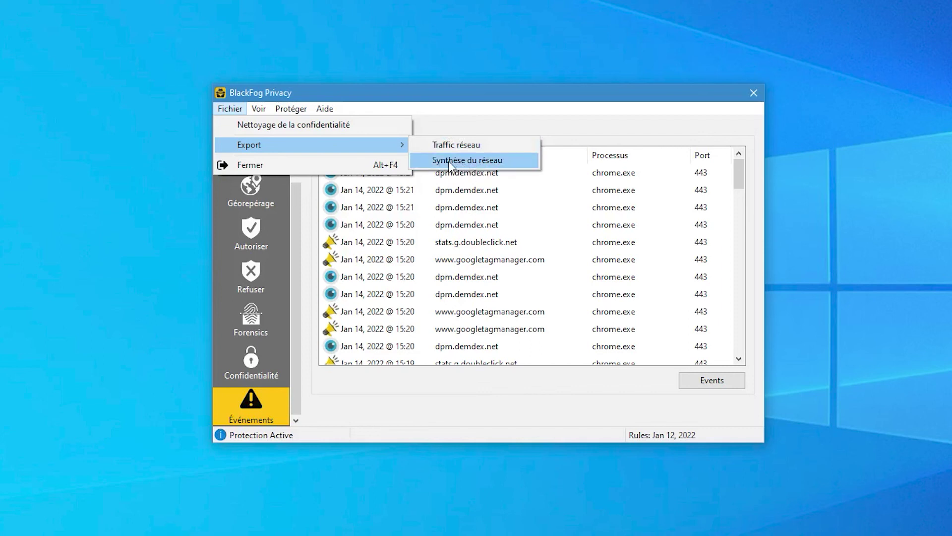
{"action": "left_click", "coordinate": [472, 97]}
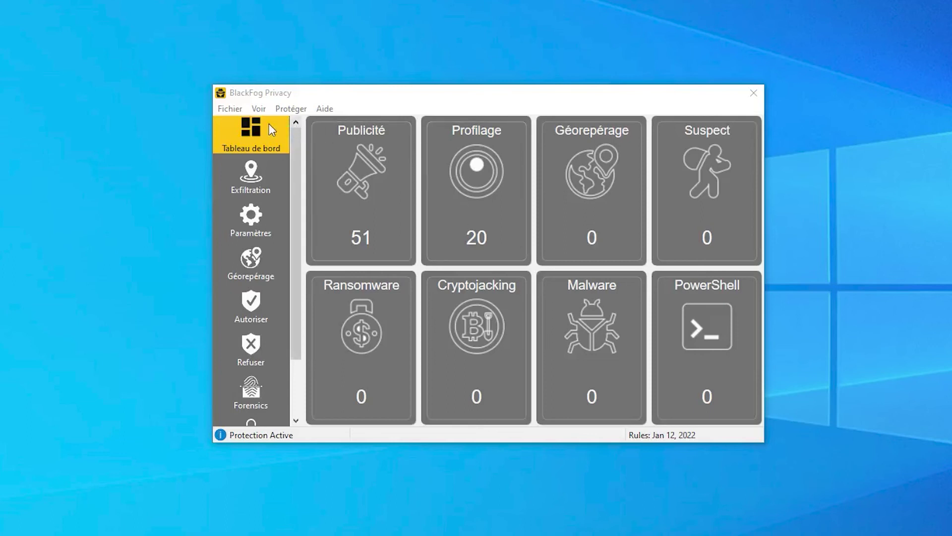
{"action": "left_click", "coordinate": [369, 97]}
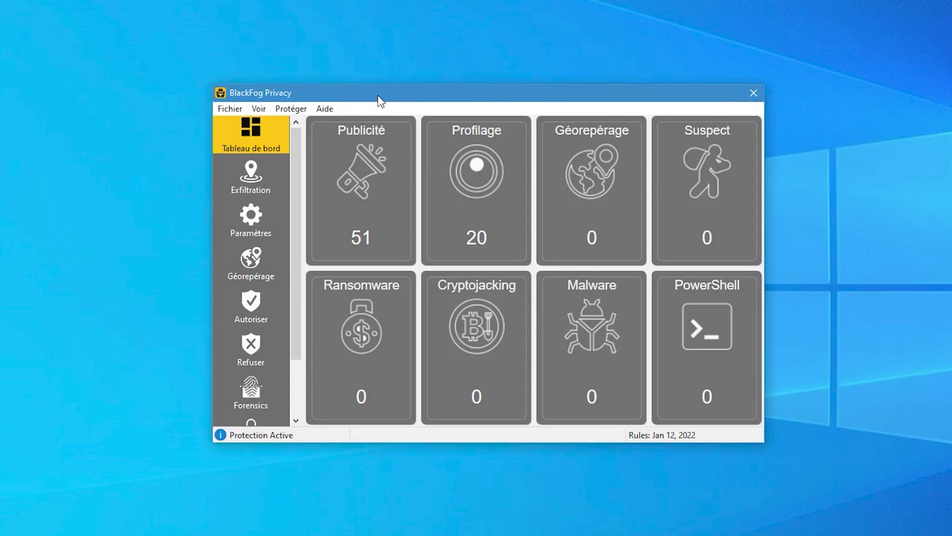
{"action": "key", "text": "ctrl+d"}
{"action": "key", "text": "ctrl+x"}
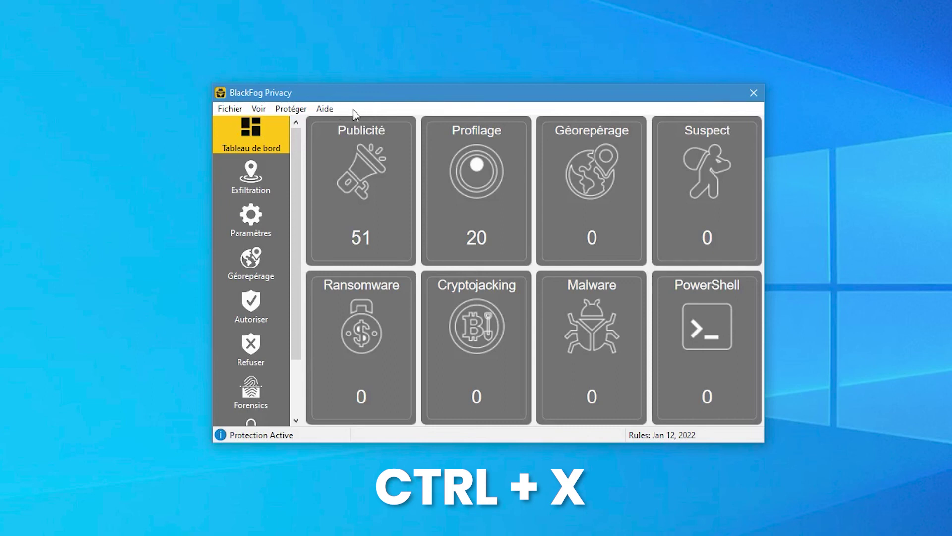
{"action": "left_click", "coordinate": [257, 107]}
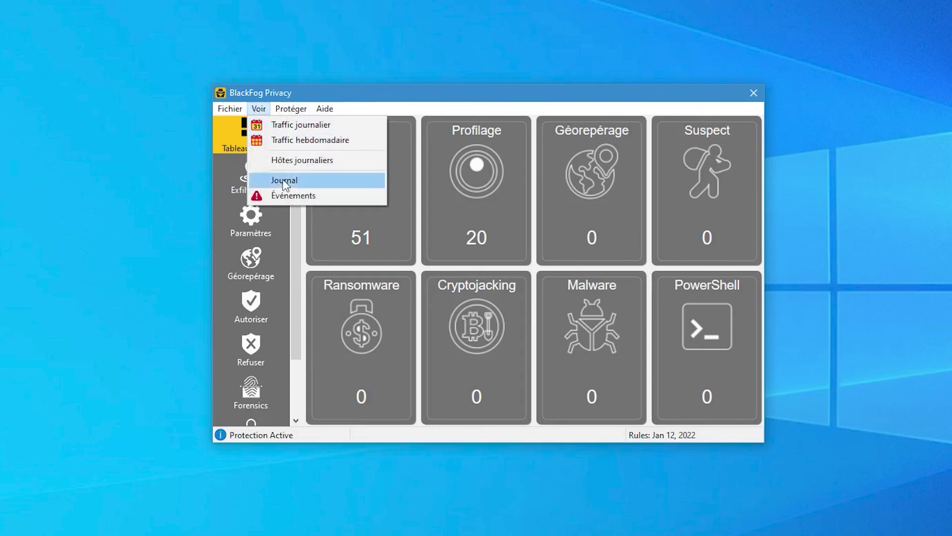
{"action": "left_click", "coordinate": [404, 104]}
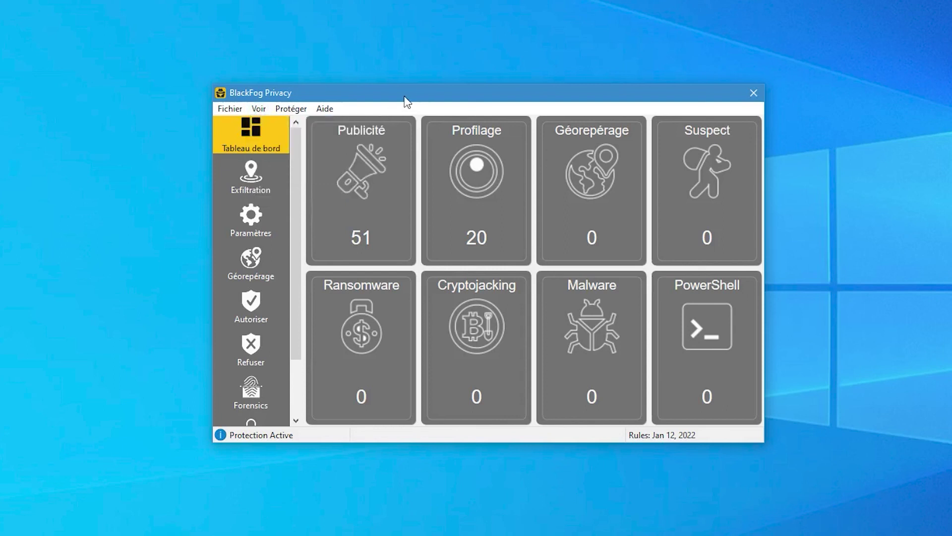